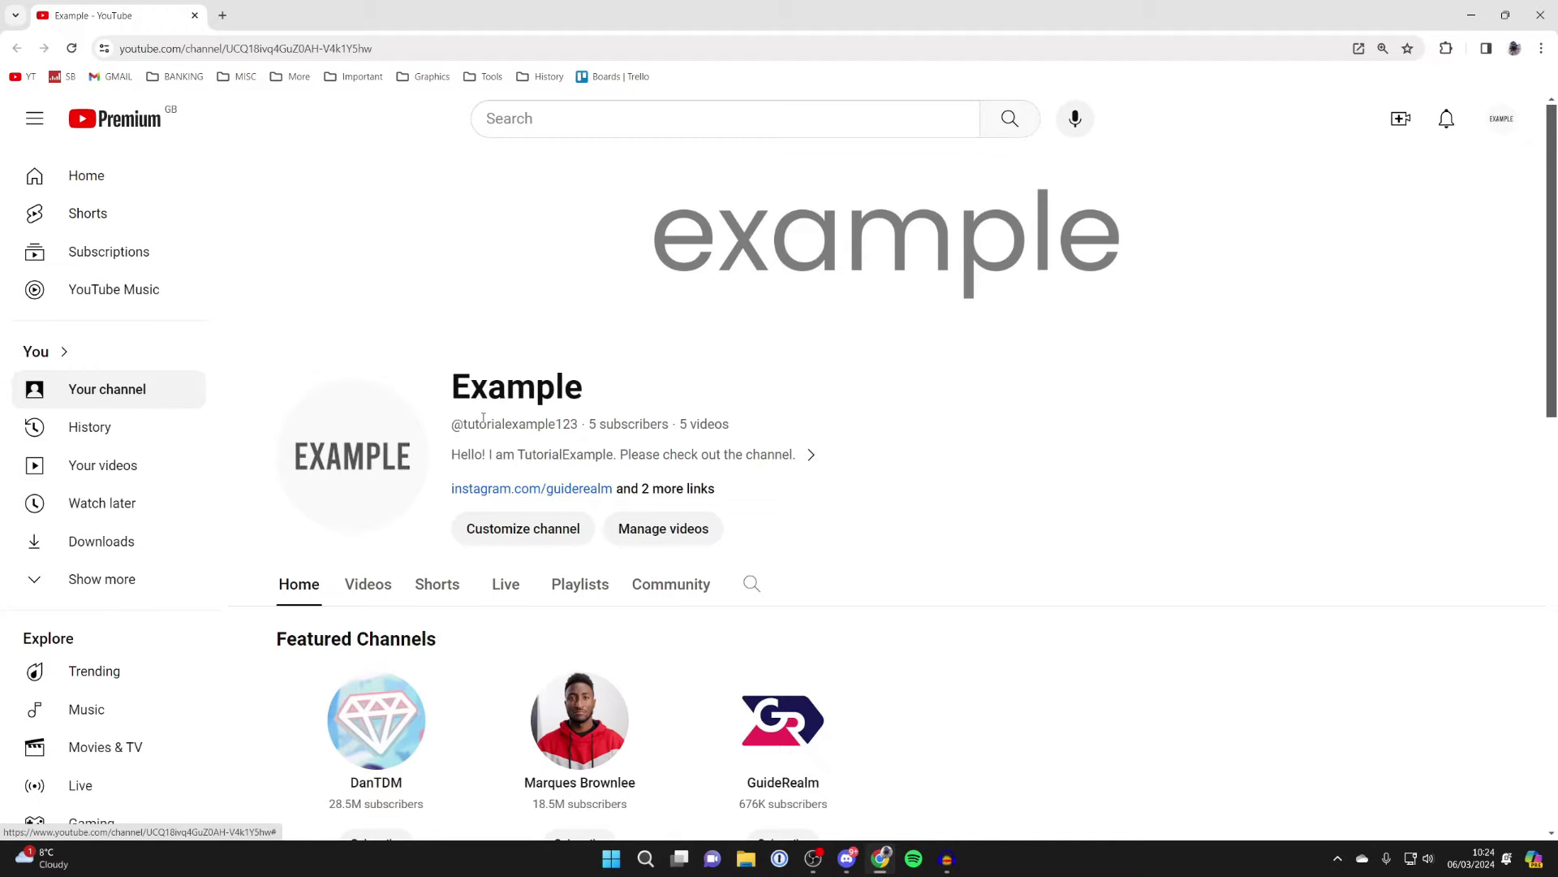
- Check the channel's About details, which list United Kingdom as the country
{"action": "left_click", "coordinate": [500, 457]}
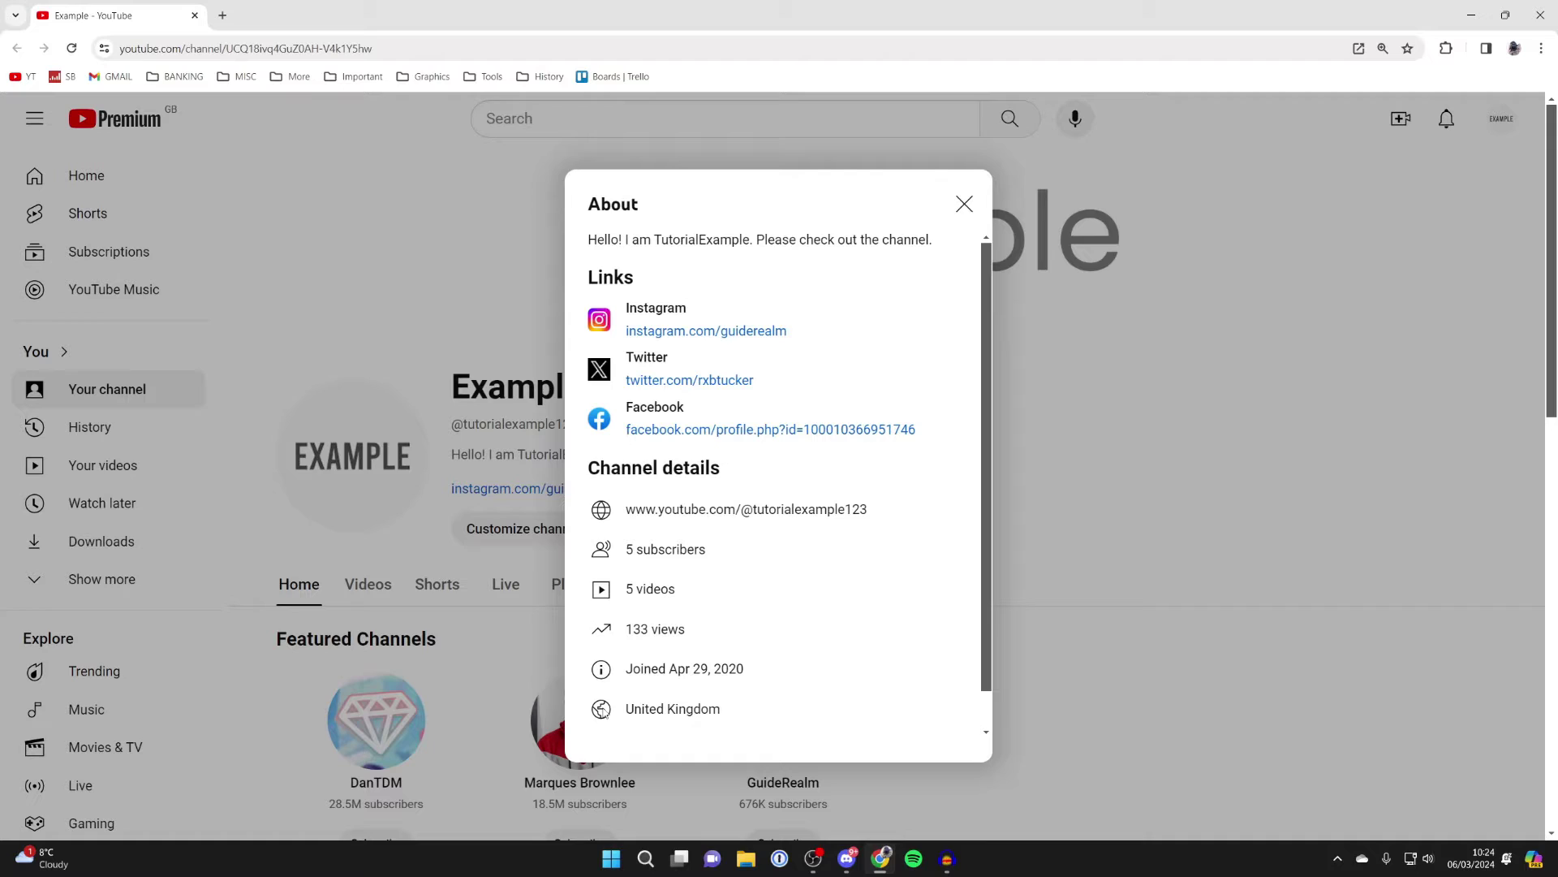
{"action": "left_click_drag", "start_coordinate": [626, 709], "coordinate": [773, 720]}
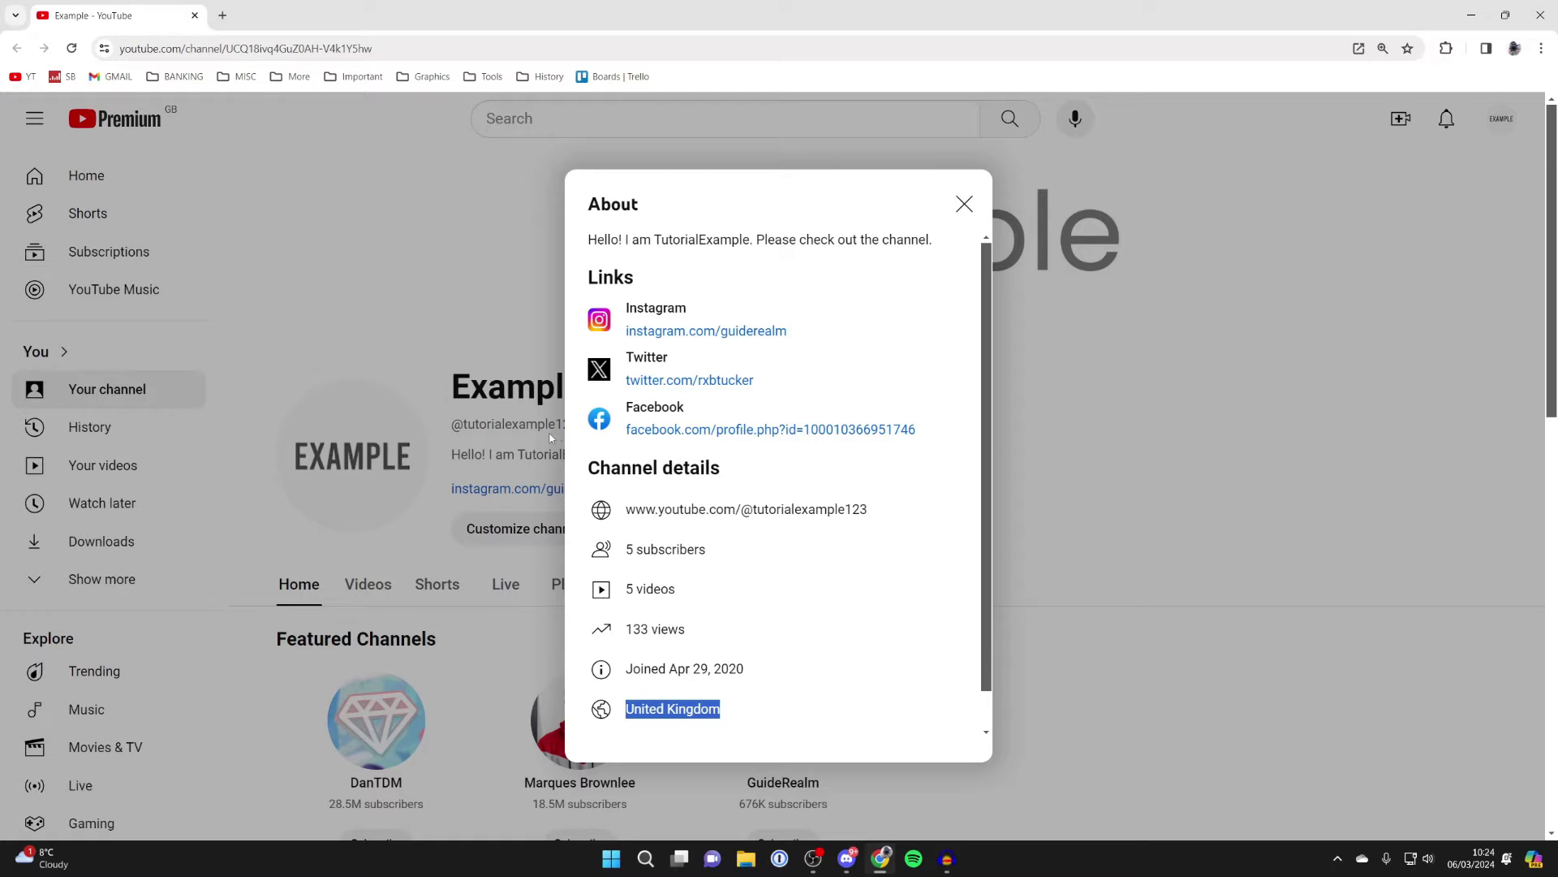
{"action": "left_click", "coordinate": [389, 266]}
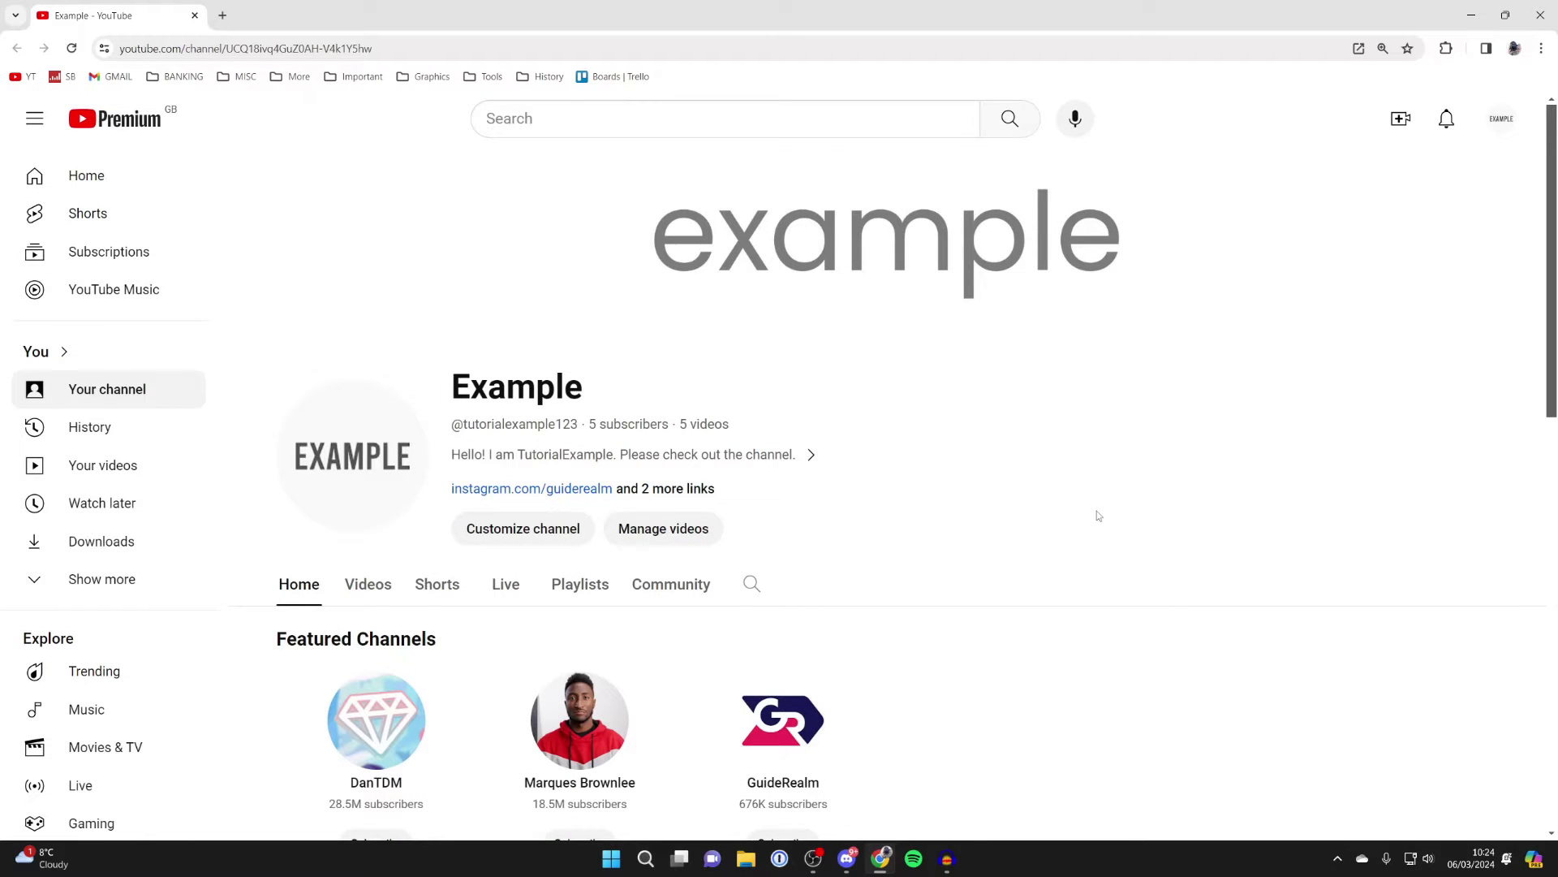
{"action": "left_click", "coordinate": [1500, 123]}
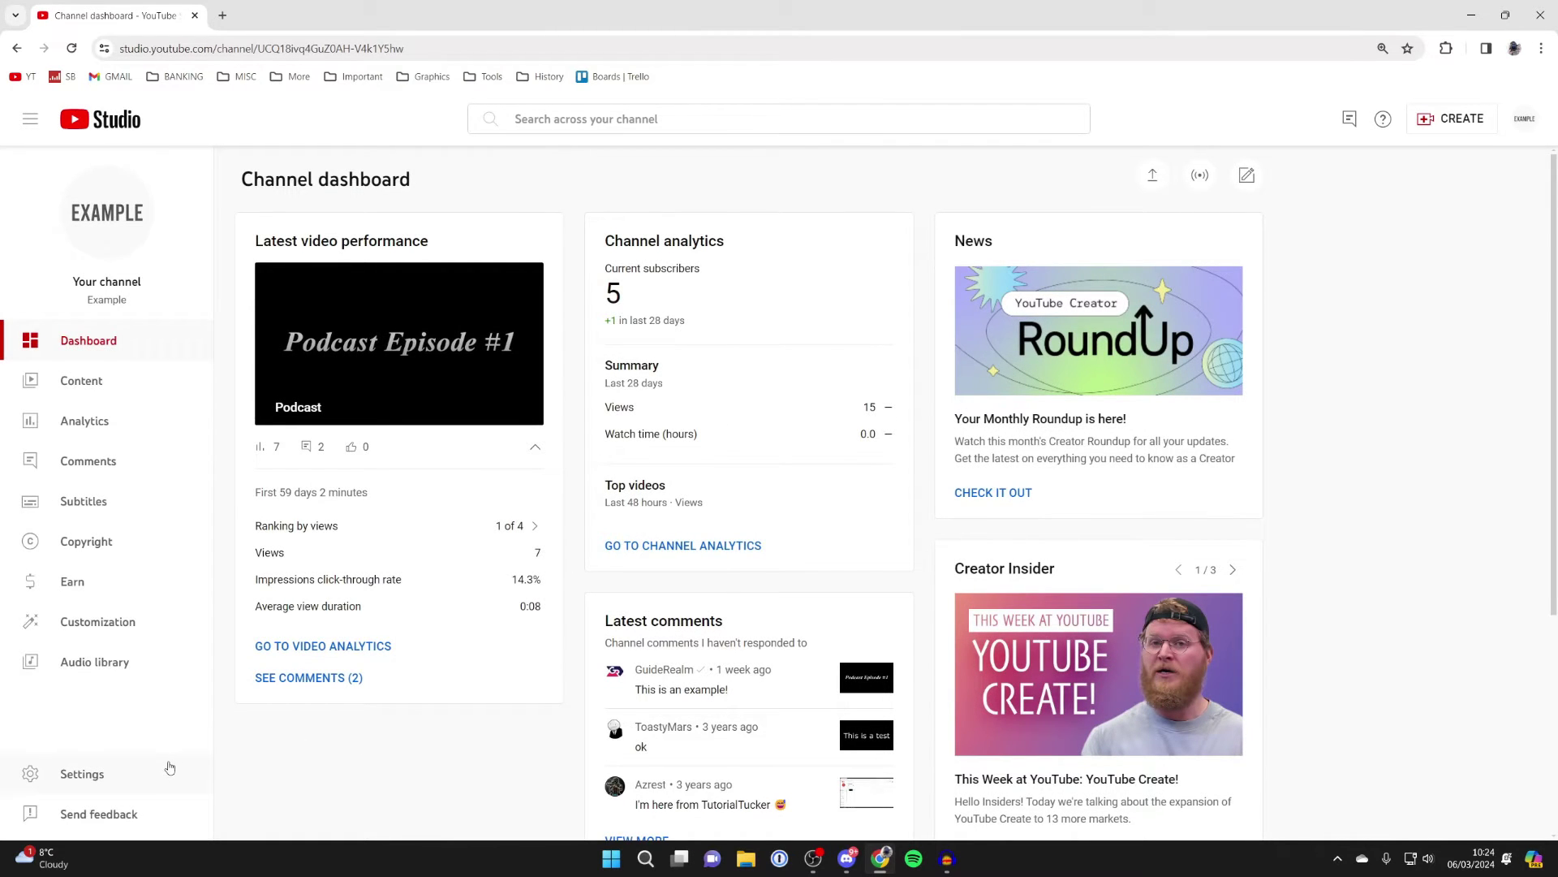
{"action": "left_click", "coordinate": [81, 772]}
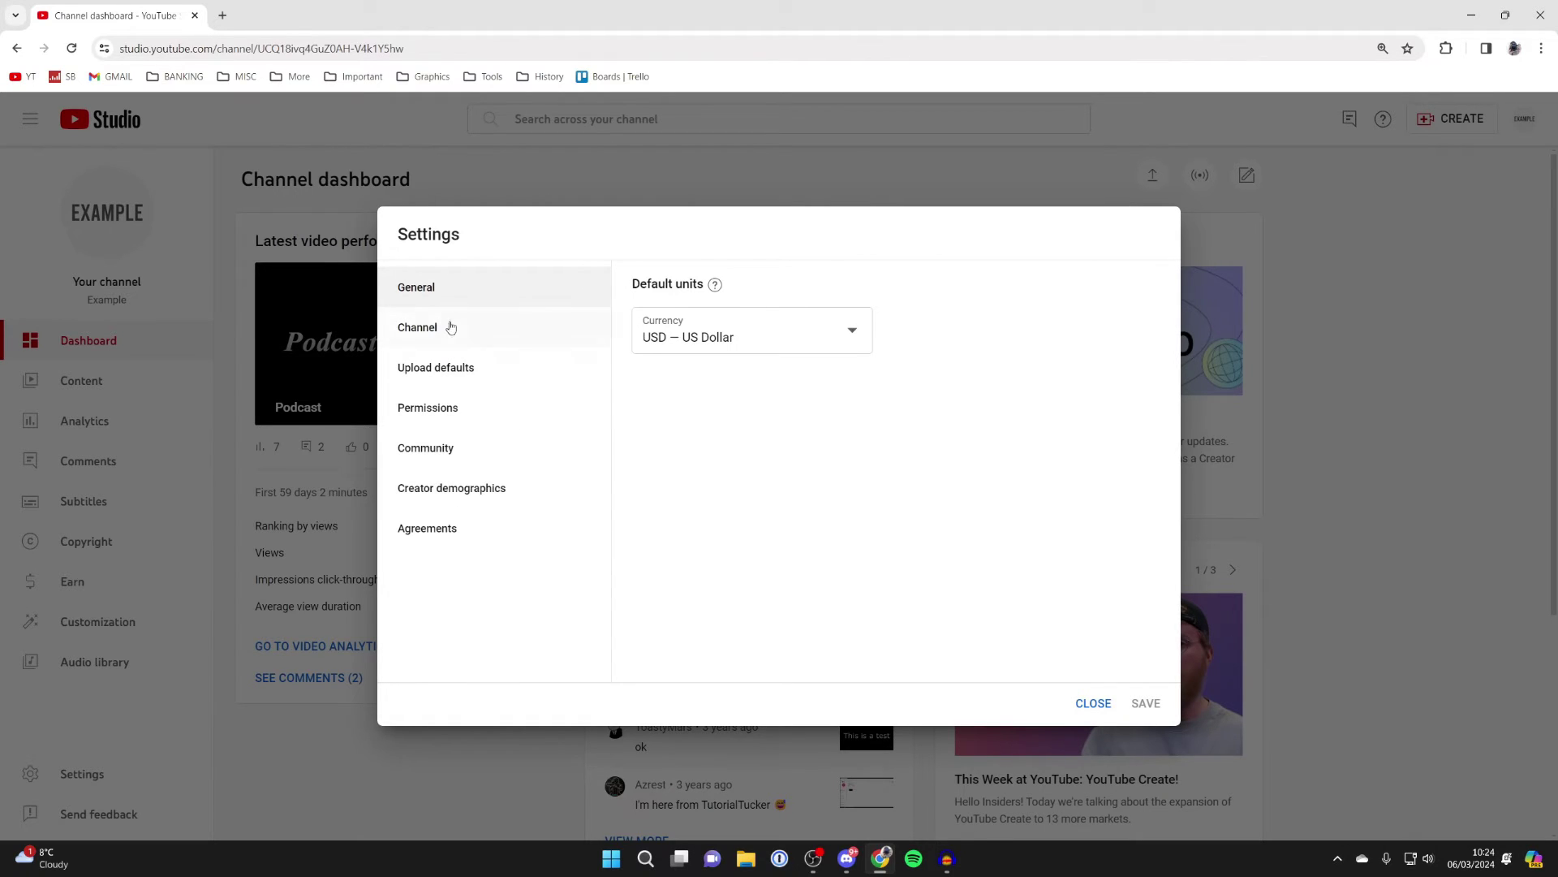
{"action": "left_click", "coordinate": [454, 328]}
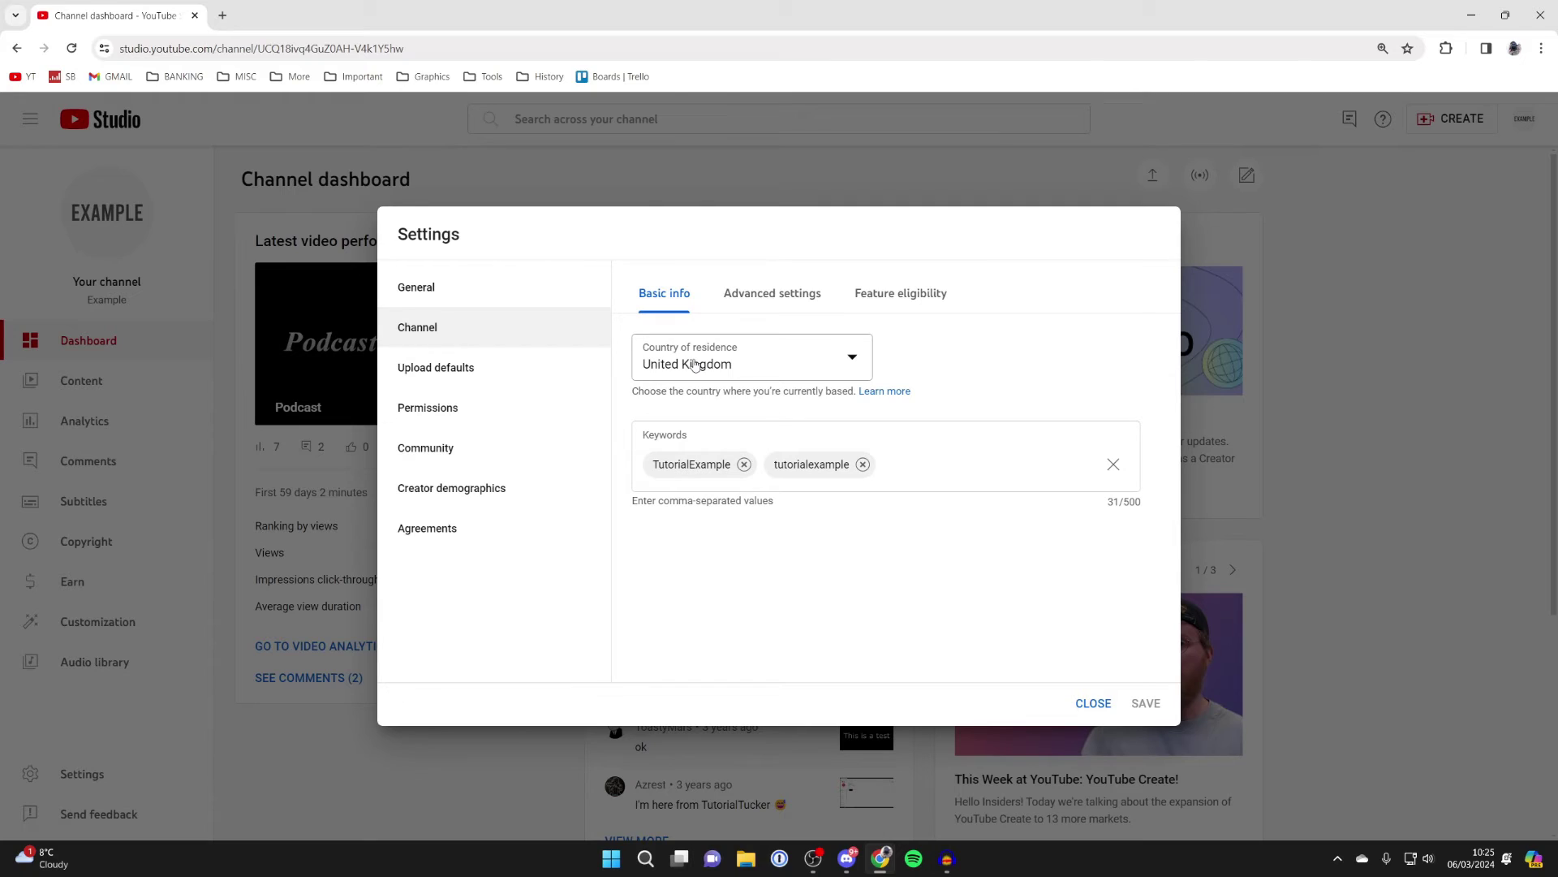
- Set country of residence to United States, save, and return to the channel page
{"action": "left_click", "coordinate": [698, 360]}
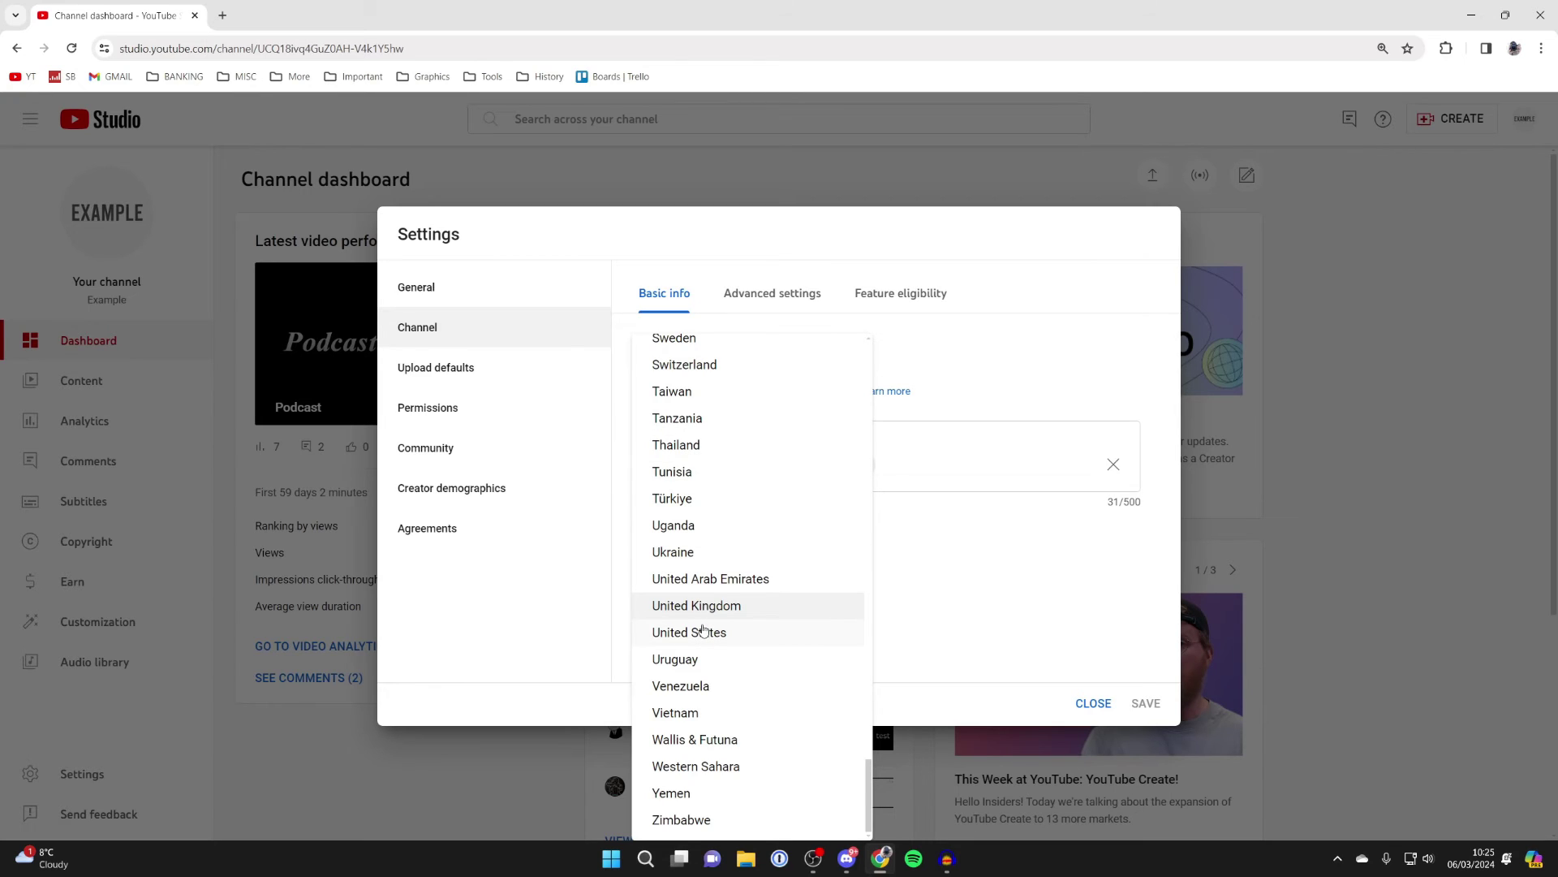
{"action": "left_click", "coordinate": [657, 641]}
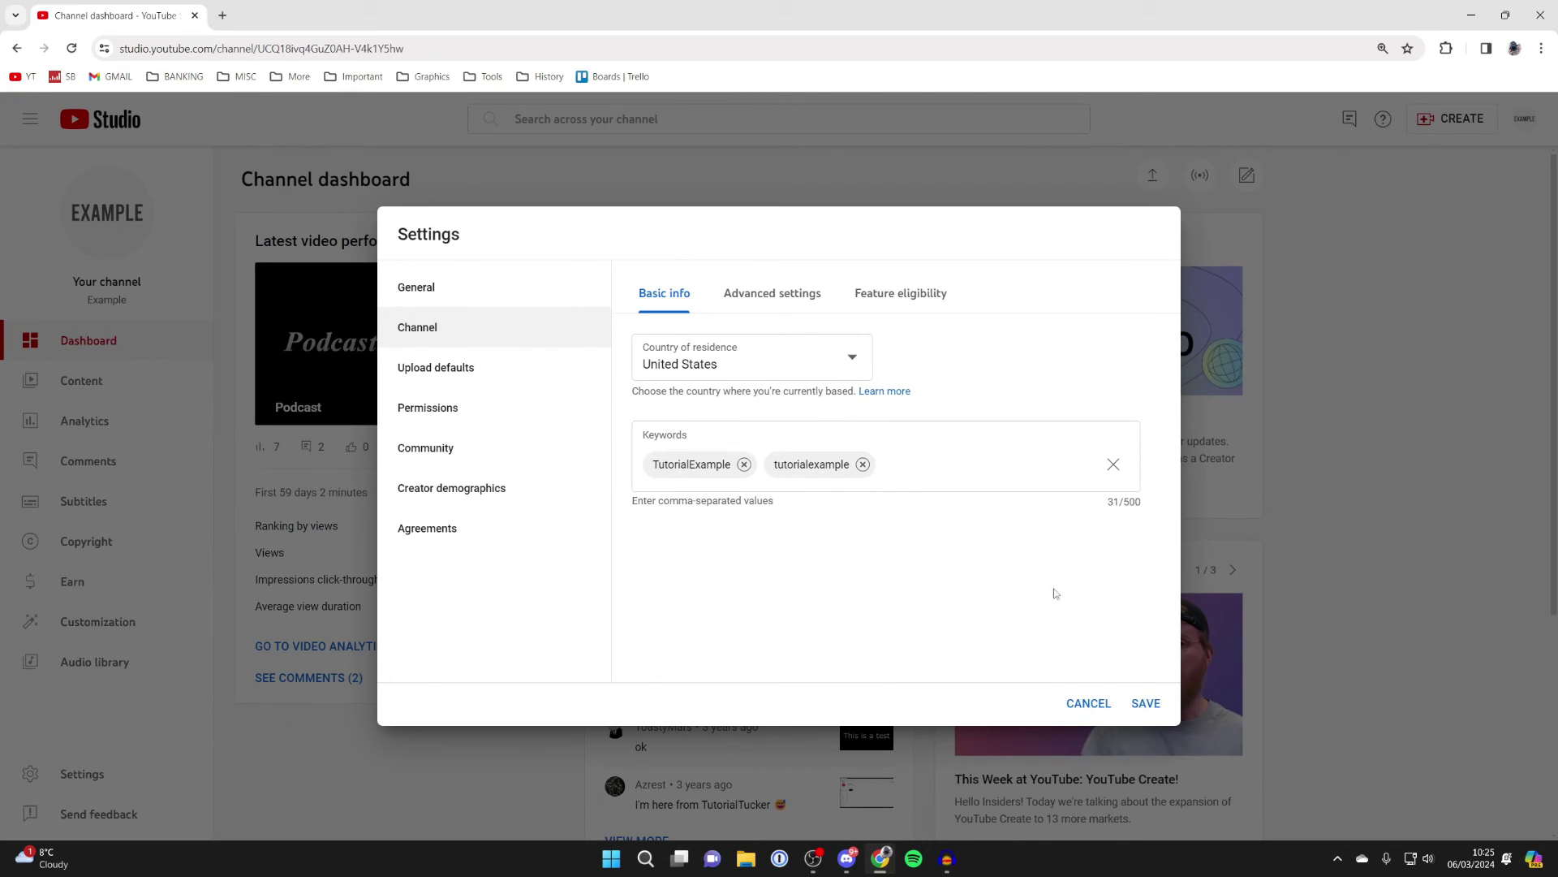
{"action": "left_click", "coordinate": [1145, 703]}
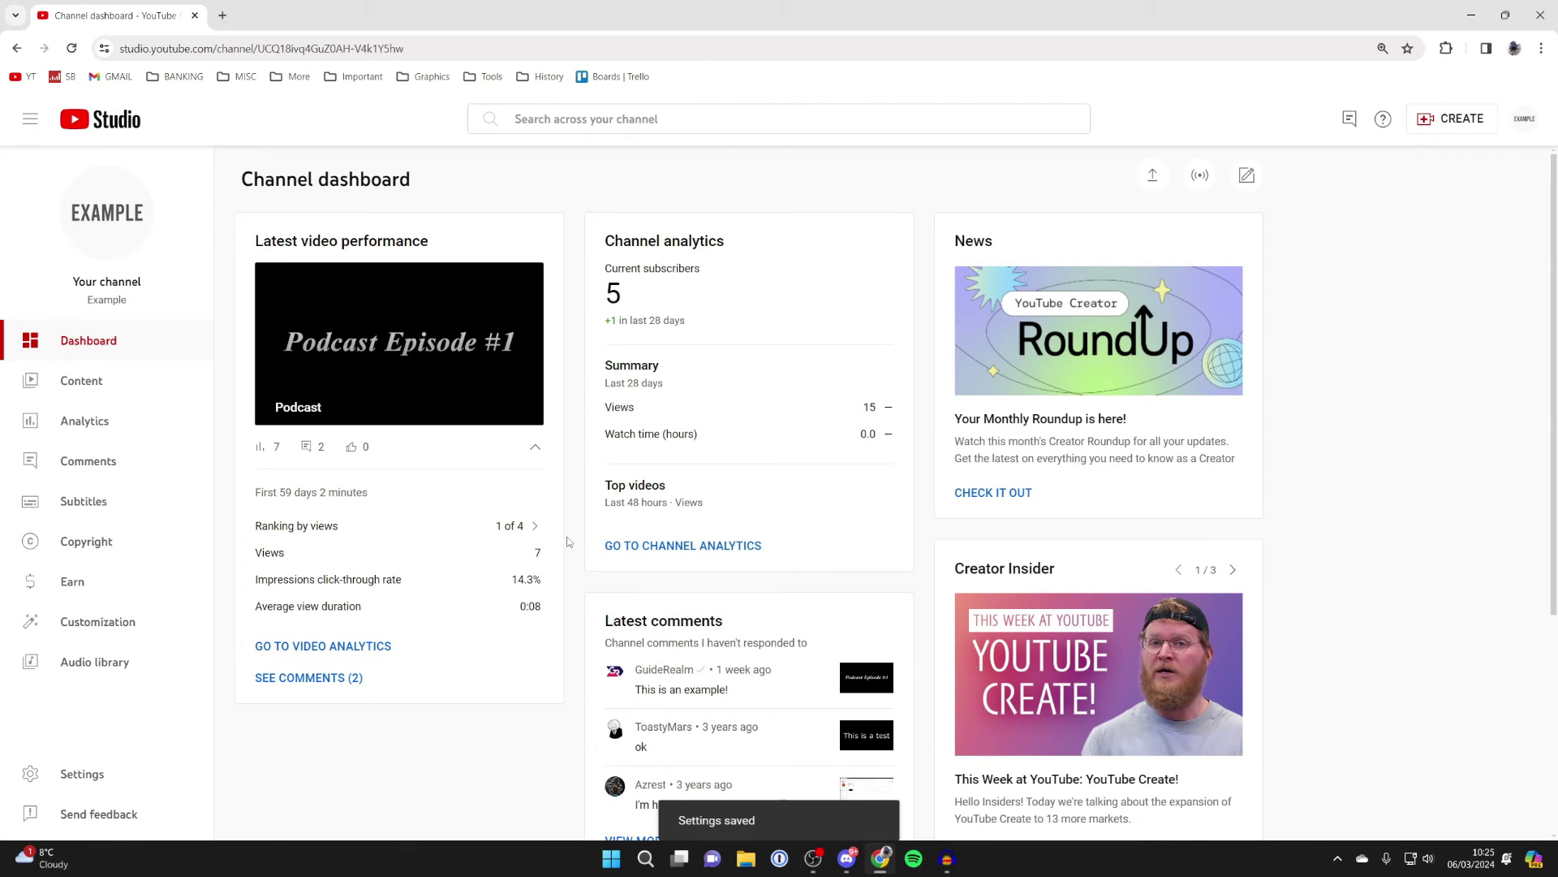
{"action": "left_click", "coordinate": [107, 213]}
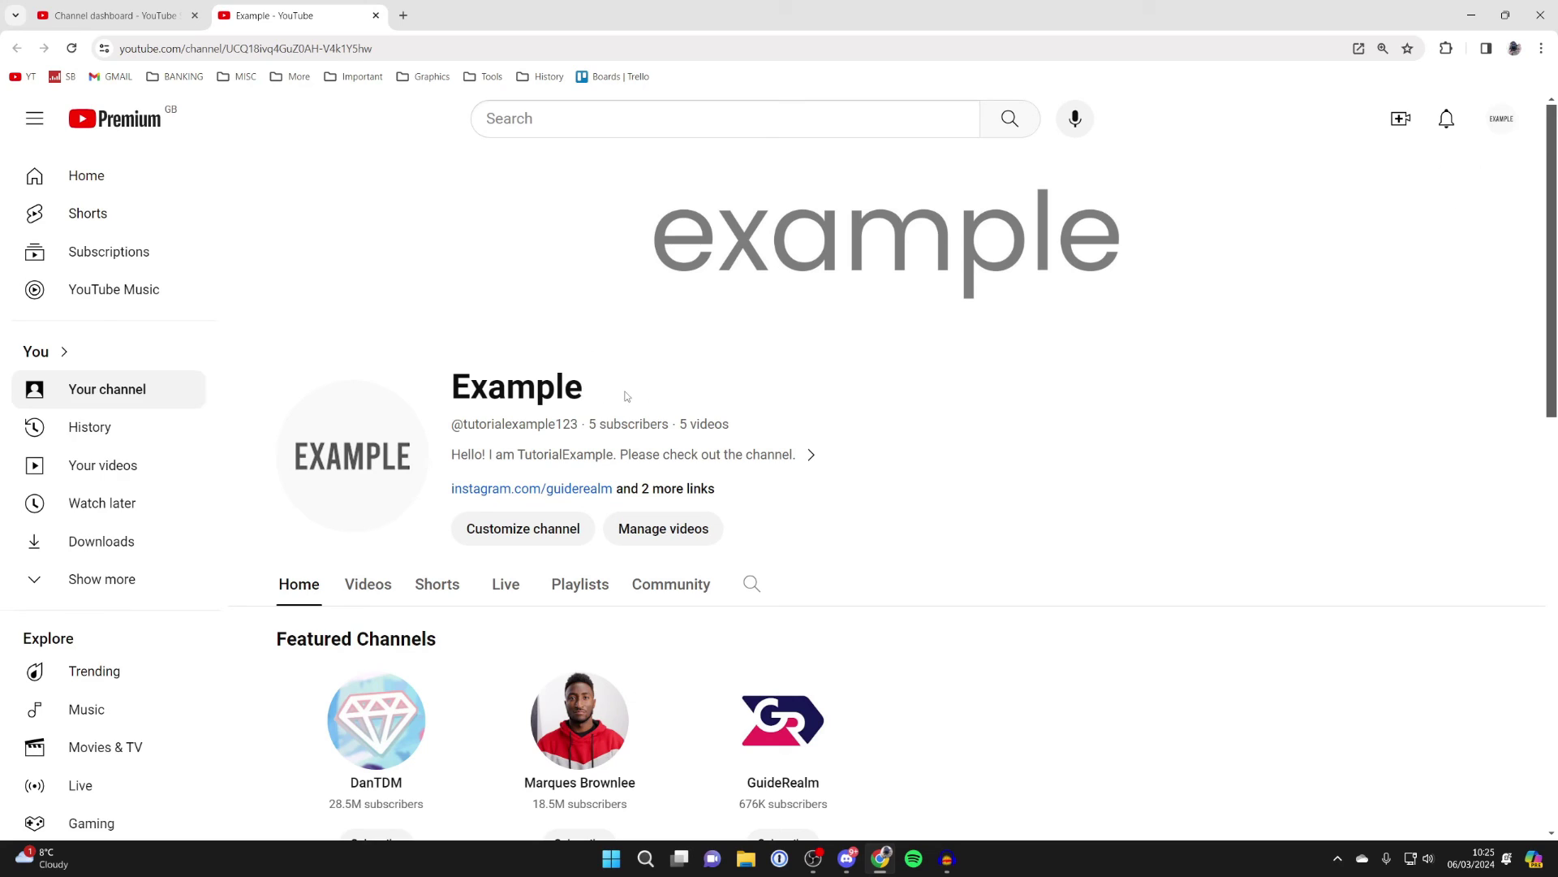
- Reopen the channel's About details and highlight United States as the listed country
{"action": "left_click", "coordinate": [550, 458]}
{"action": "scroll", "coordinate": [703, 418], "scroll_direction": "down", "scroll_amount": 1}
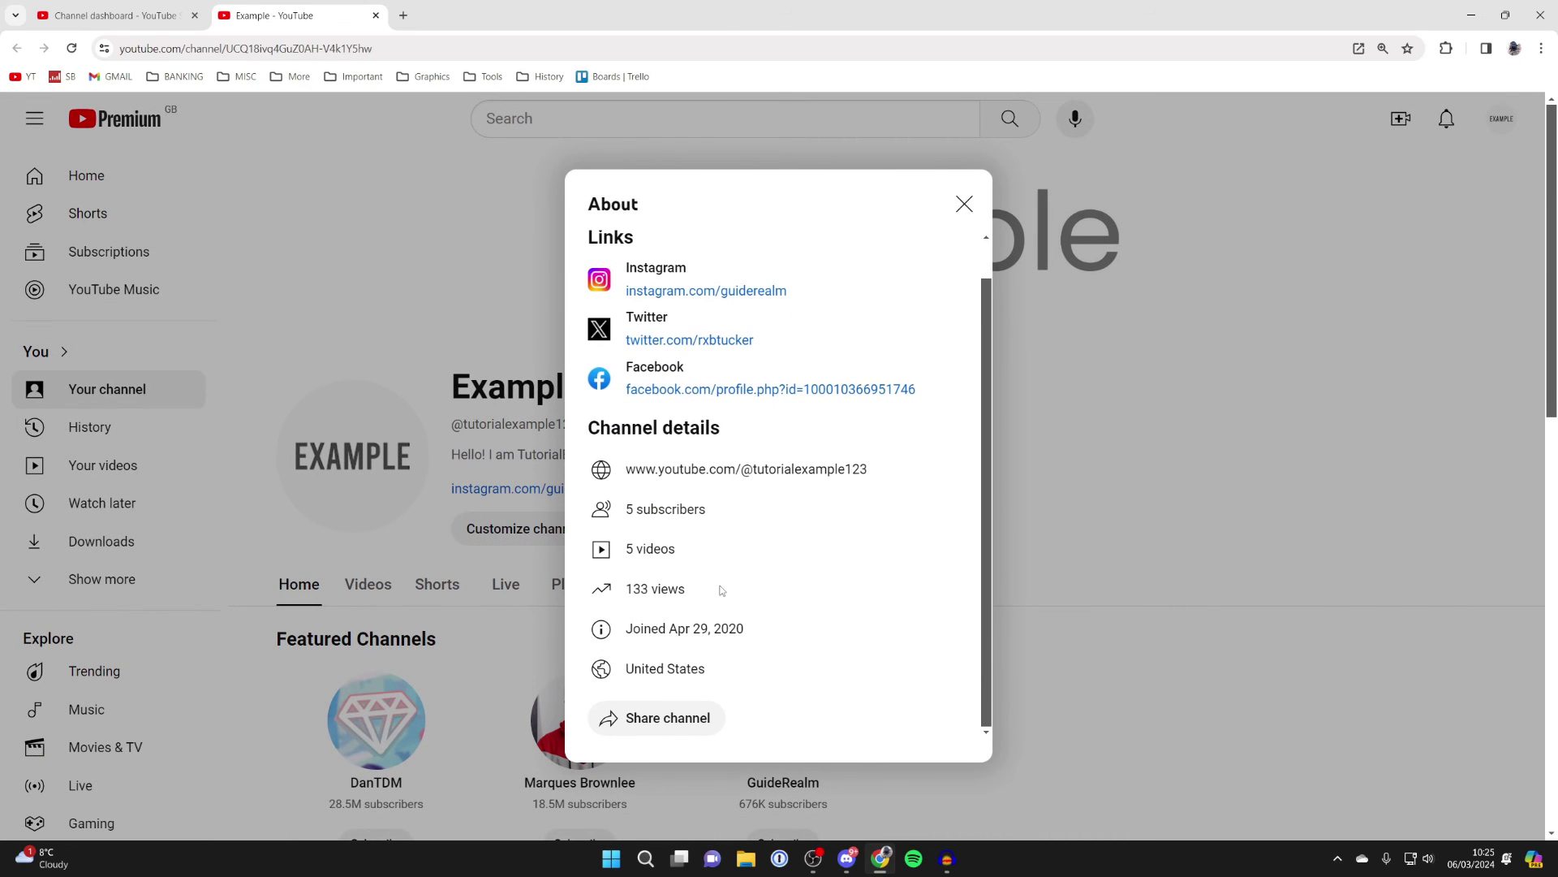
{"action": "left_click_drag", "start_coordinate": [626, 668], "coordinate": [691, 666]}
{"action": "left_click", "coordinate": [692, 663]}
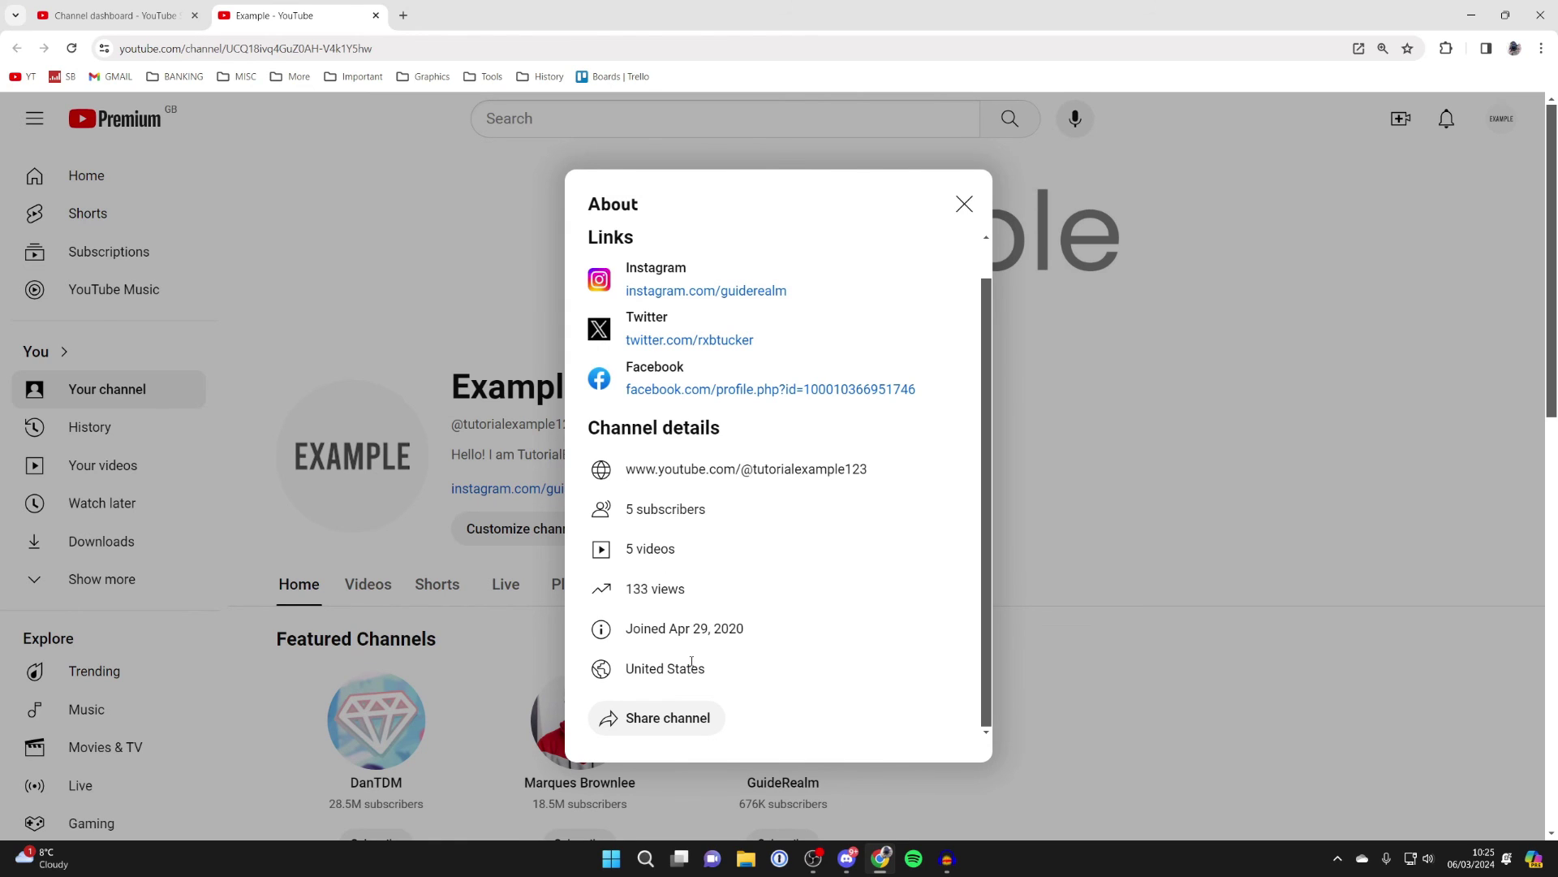